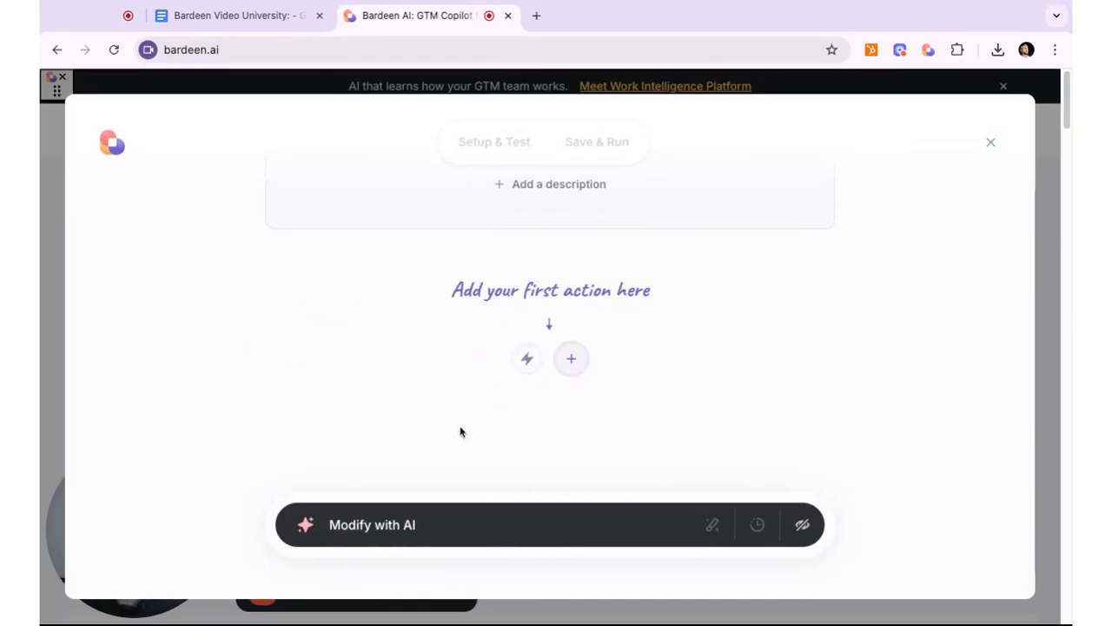
# Step: Add the Web Search action "Get answer from the web using AI" as the automation's first action
pyautogui.moveTo(571, 360)
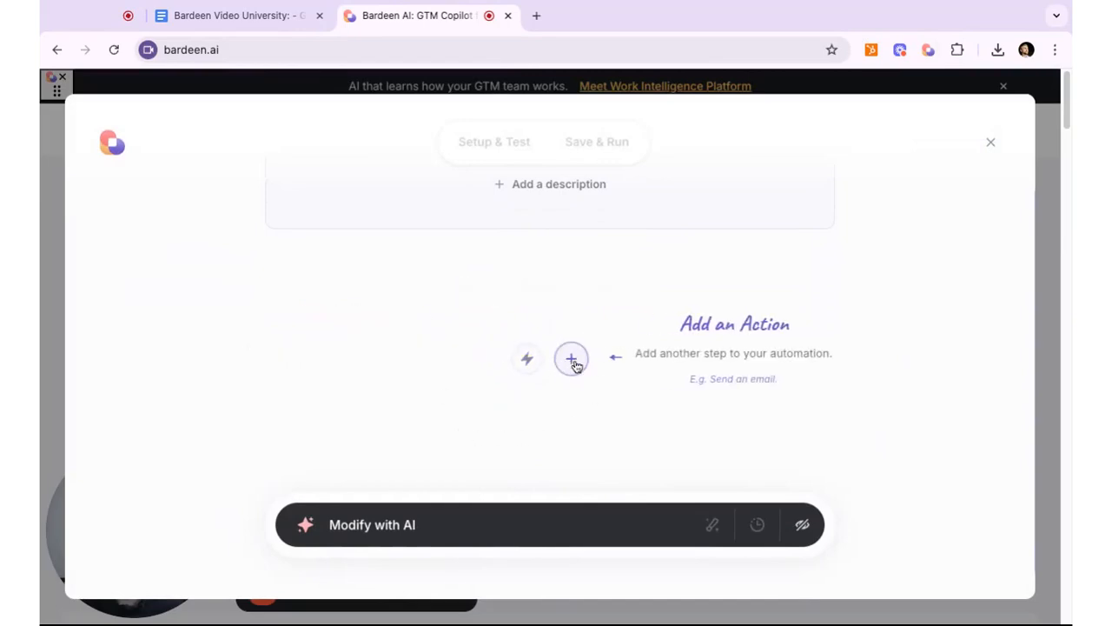
pyautogui.click(573, 361)
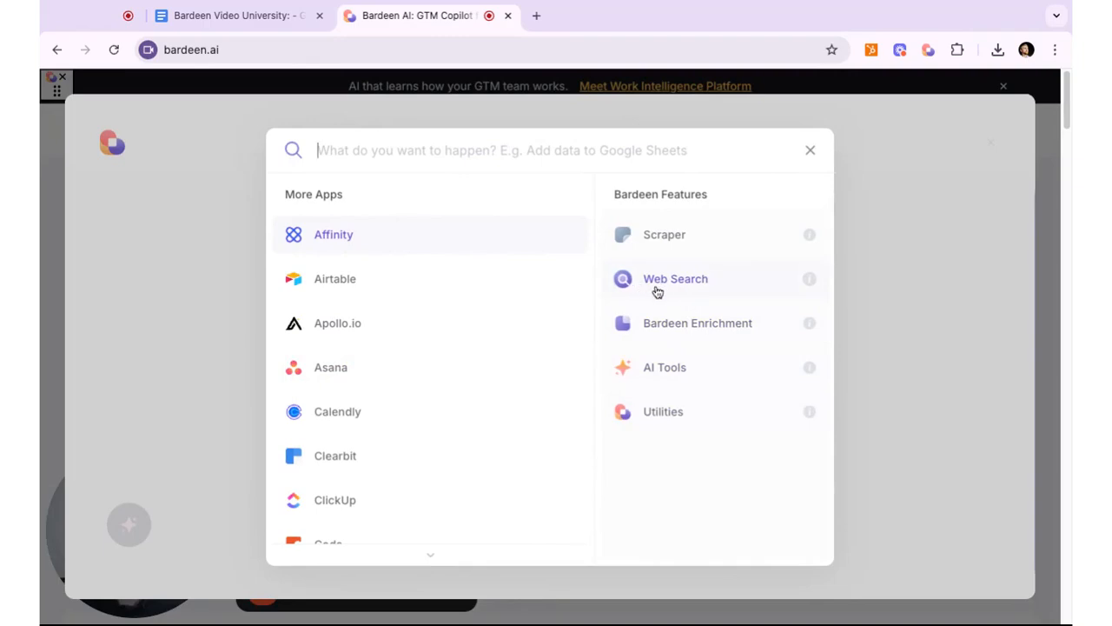
pyautogui.click(657, 292)
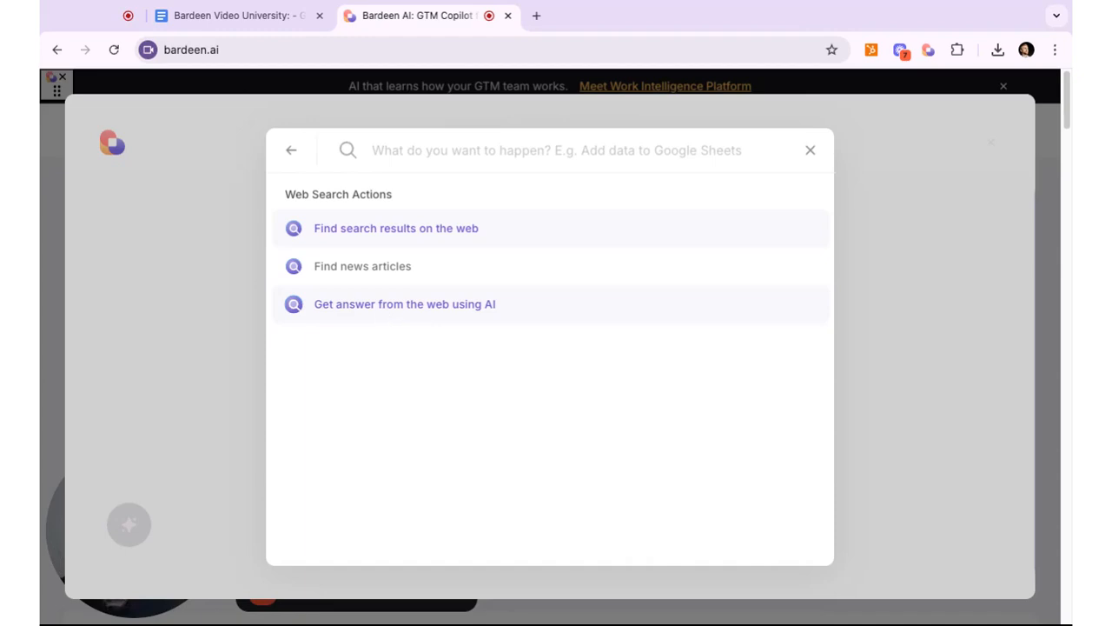
pyautogui.click(405, 304)
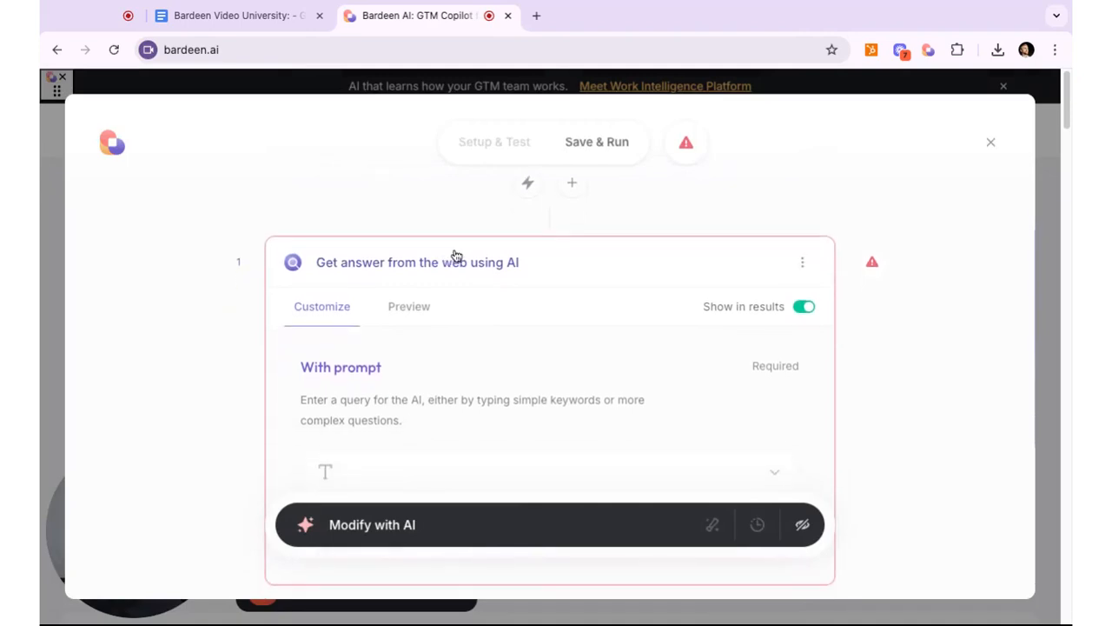
# Step: Use Custom Text as the source for the action's required prompt and get its text area ready for writing
pyautogui.scroll(-2, 467, 265)
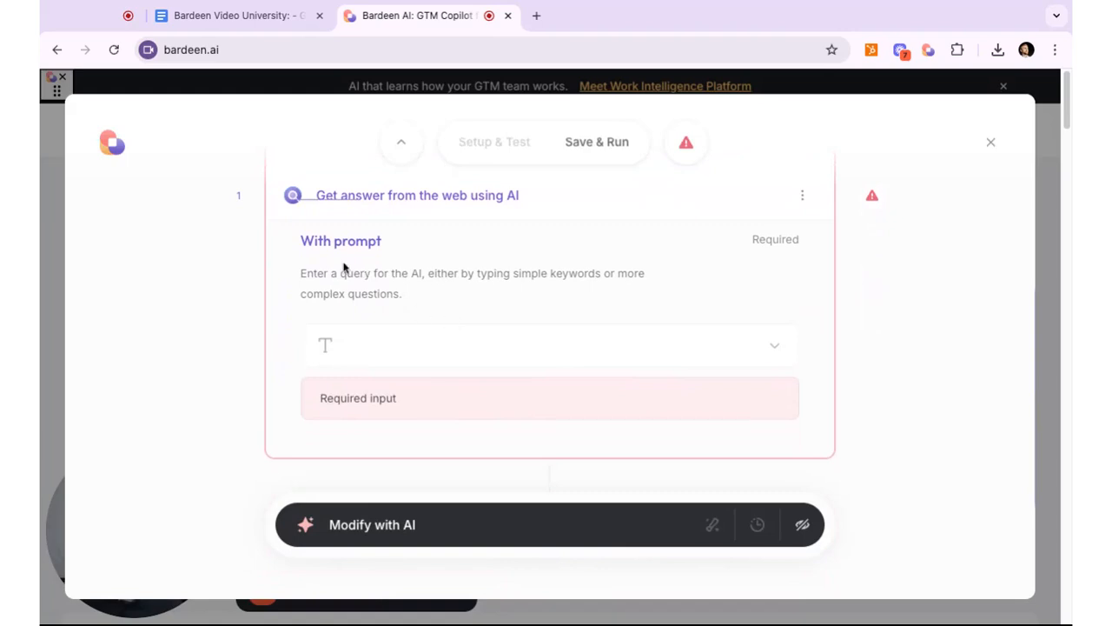
pyautogui.click(416, 346)
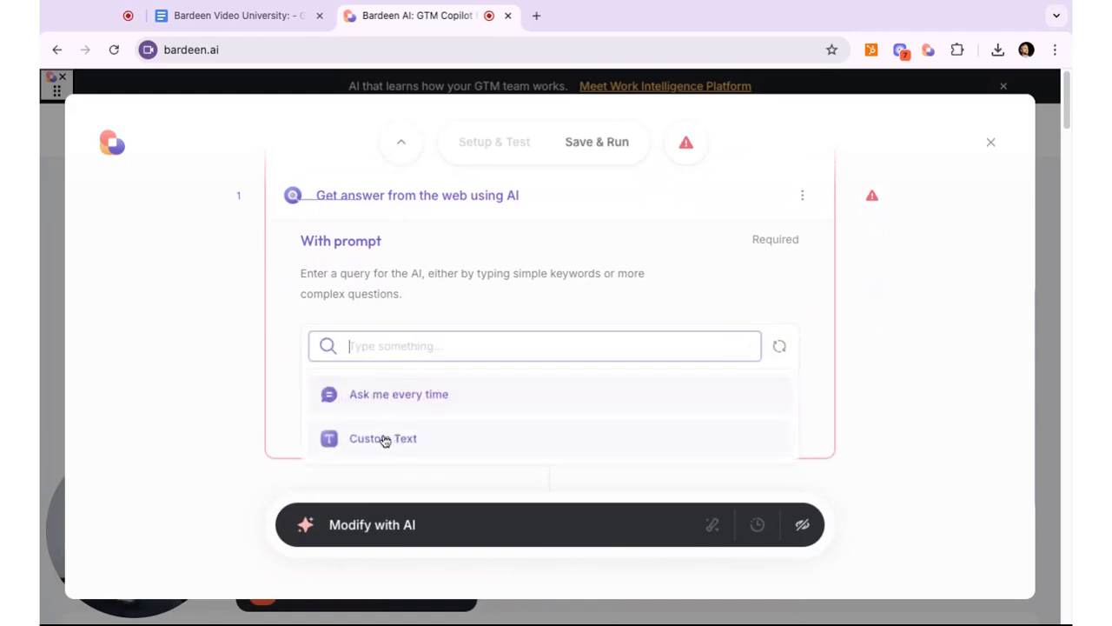
pyautogui.click(385, 439)
pyautogui.scroll(-1, 432, 332)
pyautogui.click(429, 390)
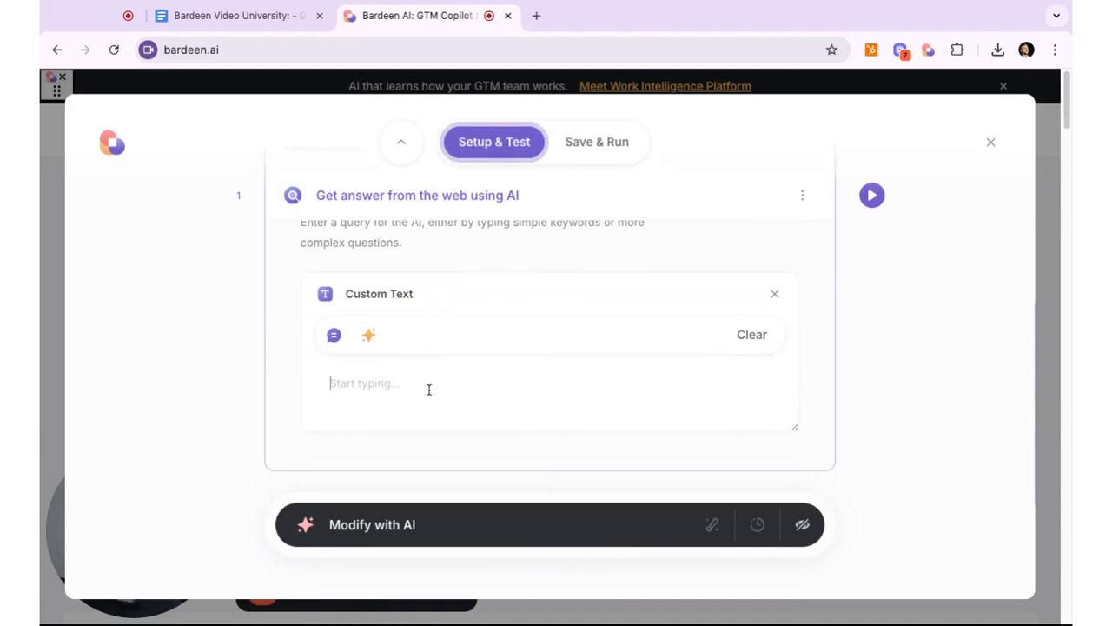
pyautogui.scroll(1, 473, 313)
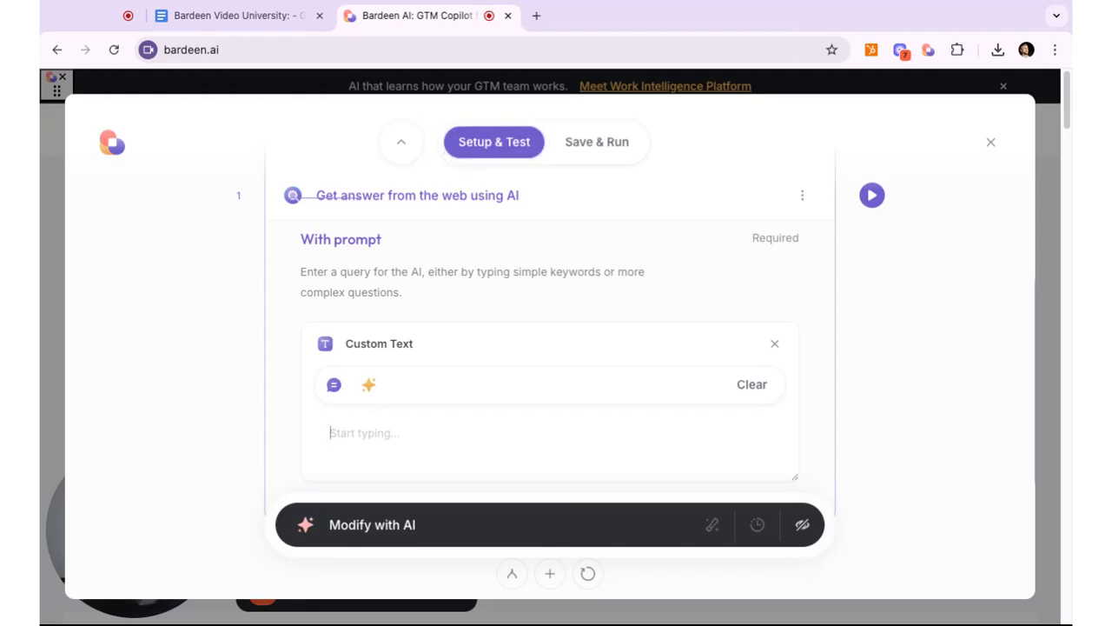
# Step: Enter the prompt "Tell me about Bardeen the automation company. Bardeen.ai" and test-run the action
pyautogui.write('Tell me about')
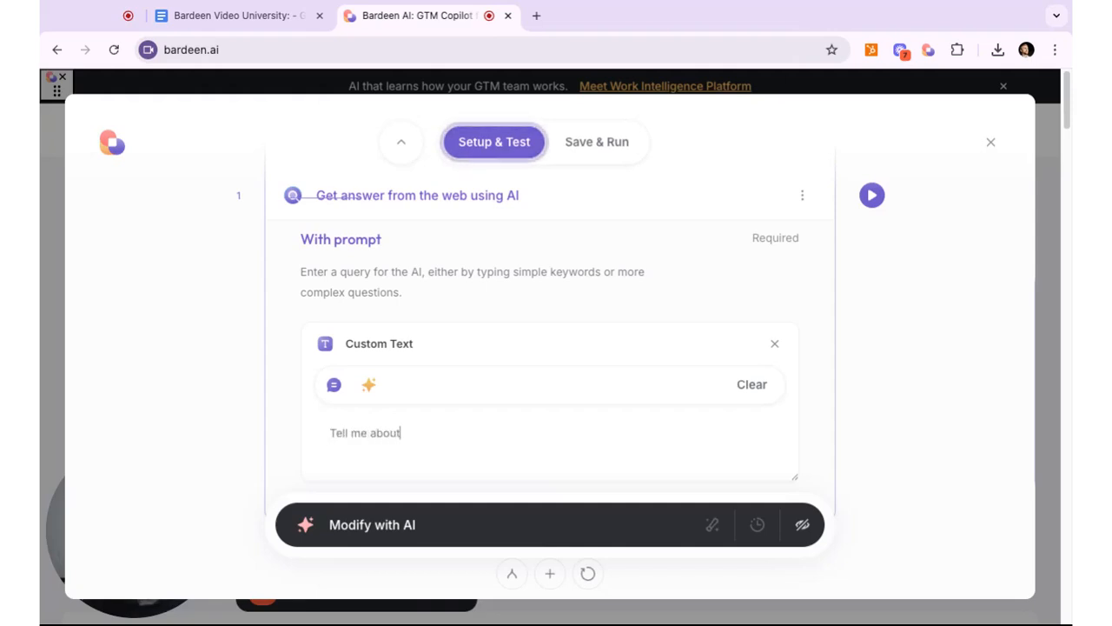
pyautogui.write(' Barde')
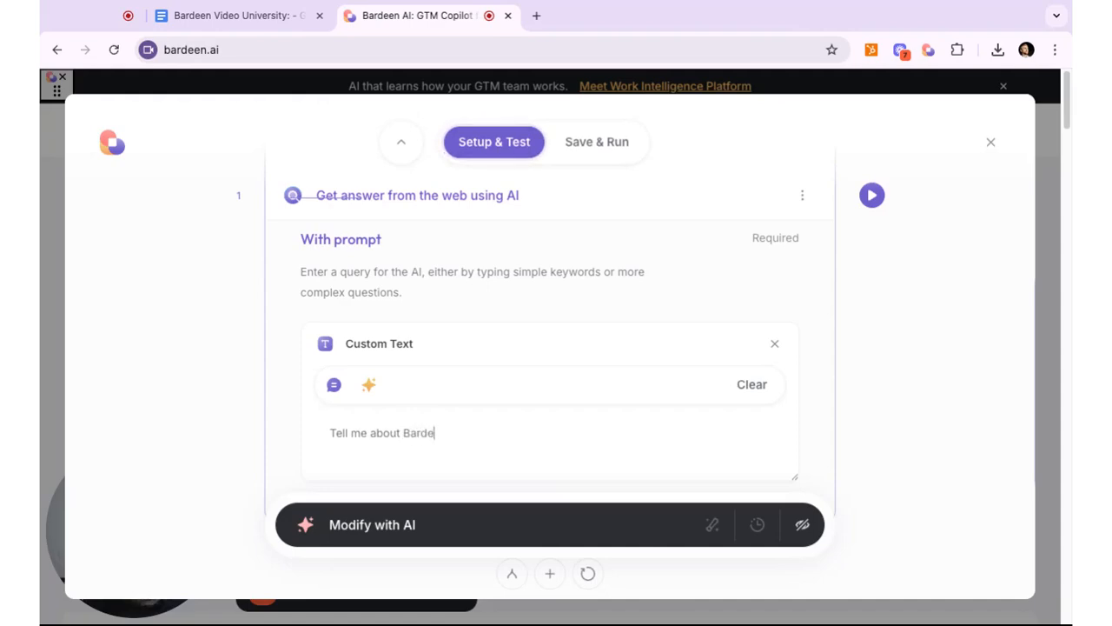
pyautogui.write('n the')
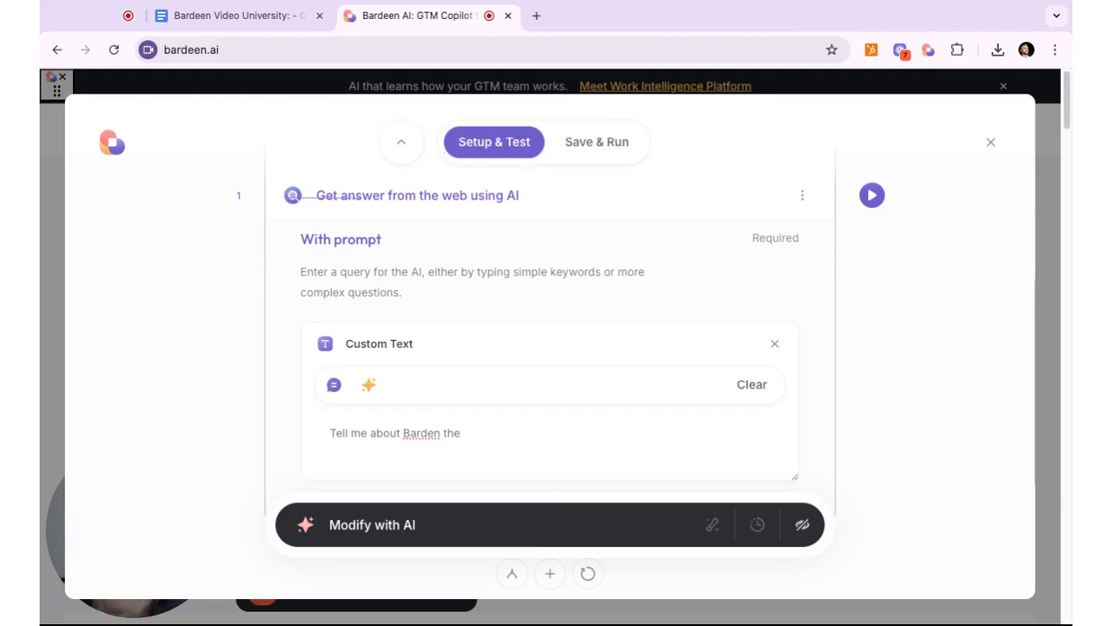
pyautogui.press('BackSpace')
pyautogui.press('BackSpace')
pyautogui.press('BackSpace')
pyautogui.press('BackSpace')
pyautogui.press('BackSpace')
pyautogui.press('BackSpace')
pyautogui.write('en the')
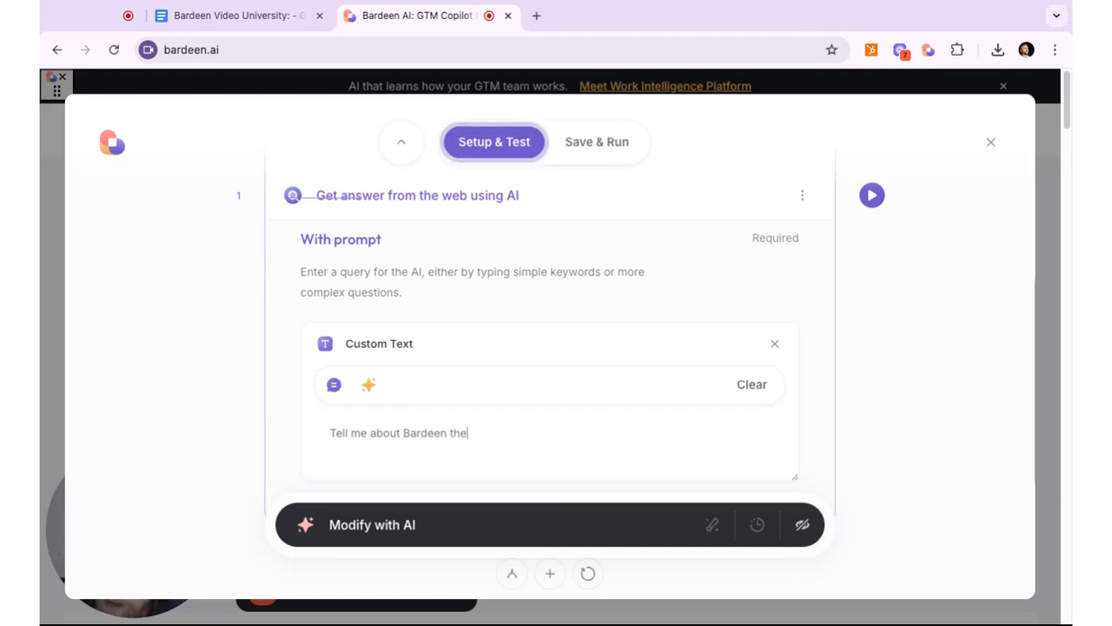
pyautogui.write(' automation ')
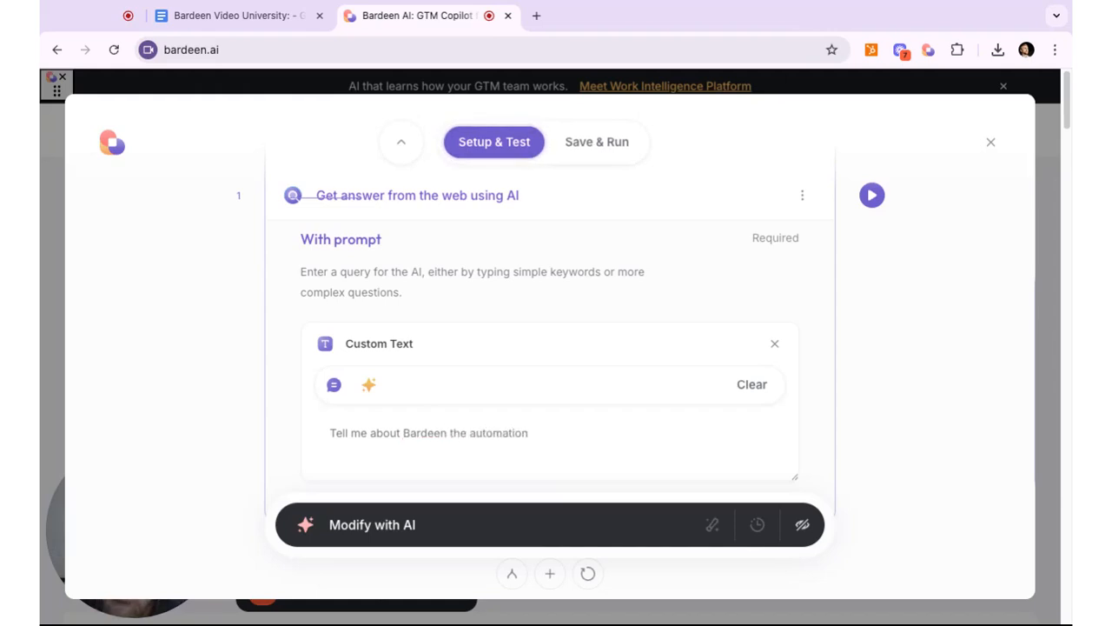
pyautogui.write('company. ')
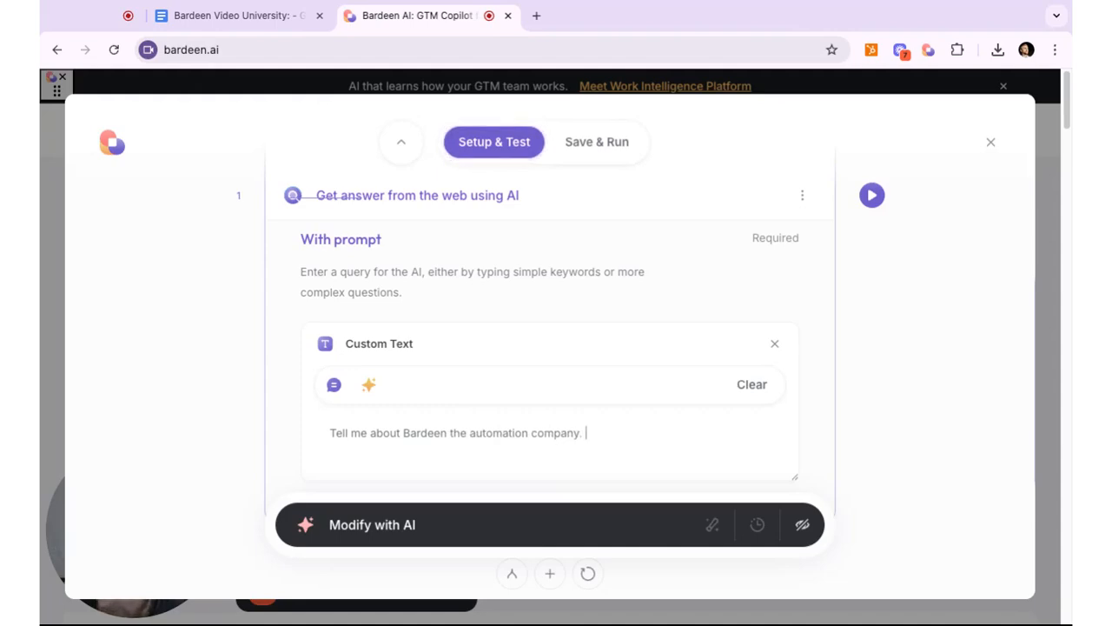
pyautogui.write('Bardeen.ai')
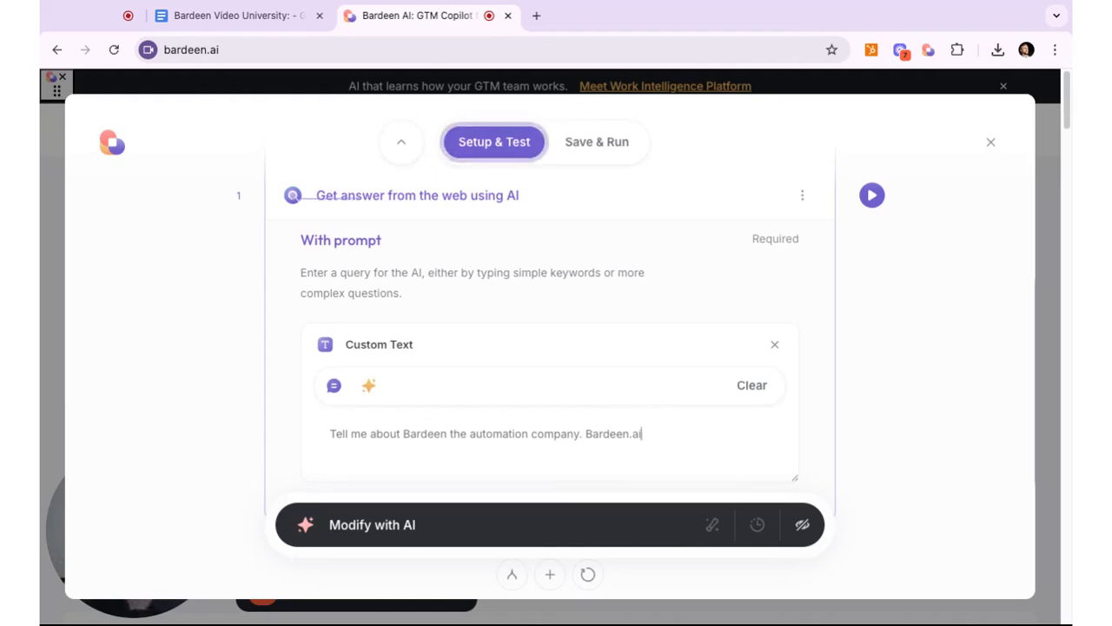
pyautogui.click(872, 196)
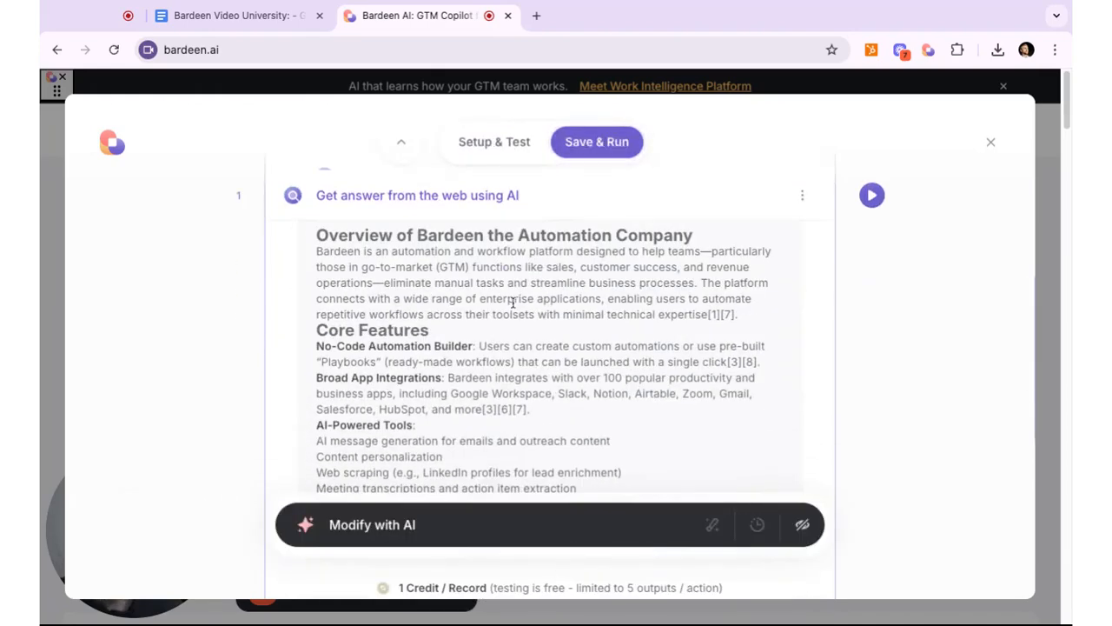
# Step: Read through the AI-generated answer about Bardeen, from the overview to the closing summary and back to the core features
pyautogui.scroll(-1, 511, 303)
pyautogui.scroll(-5, 461, 351)
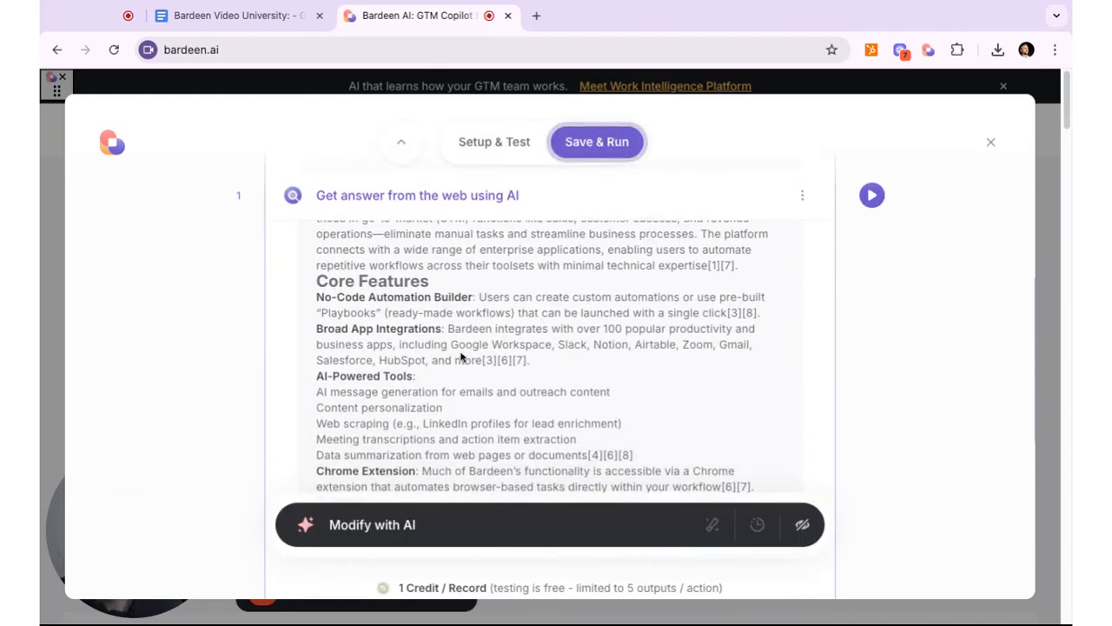
pyautogui.scroll(-7, 461, 350)
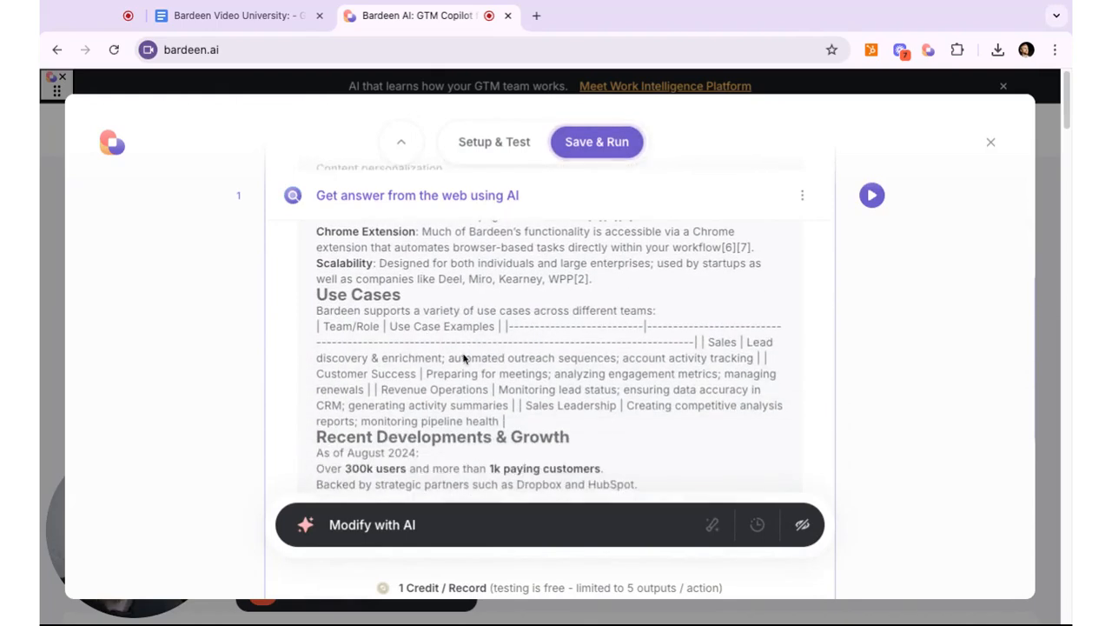
pyautogui.scroll(-4, 463, 354)
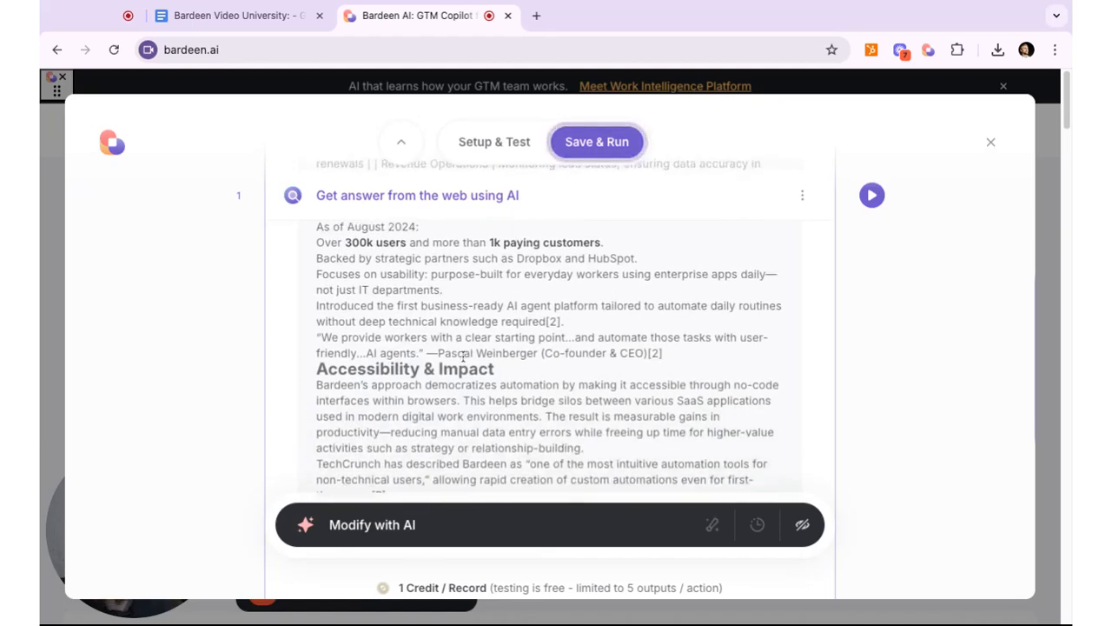
pyautogui.scroll(-5, 463, 353)
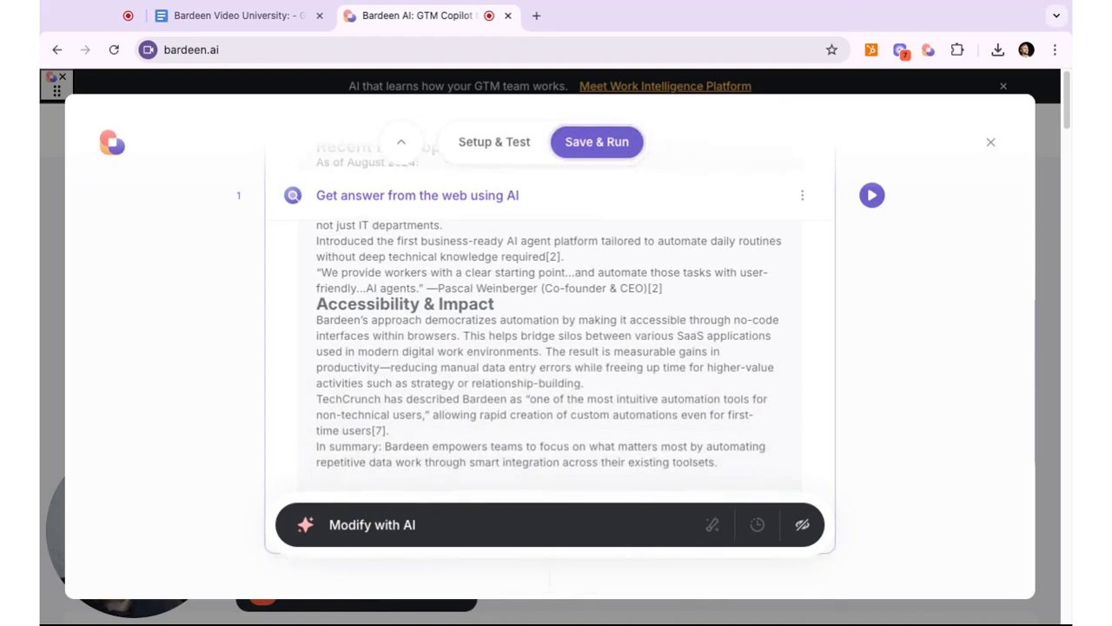
pyautogui.scroll(6, 548, 318)
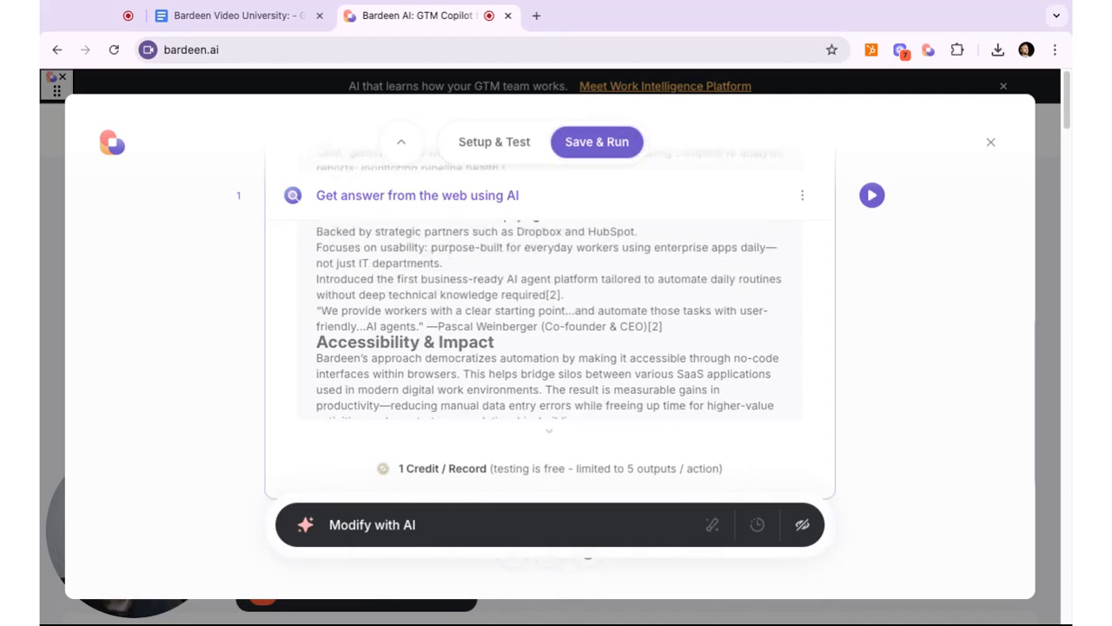
pyautogui.scroll(3, 550, 318)
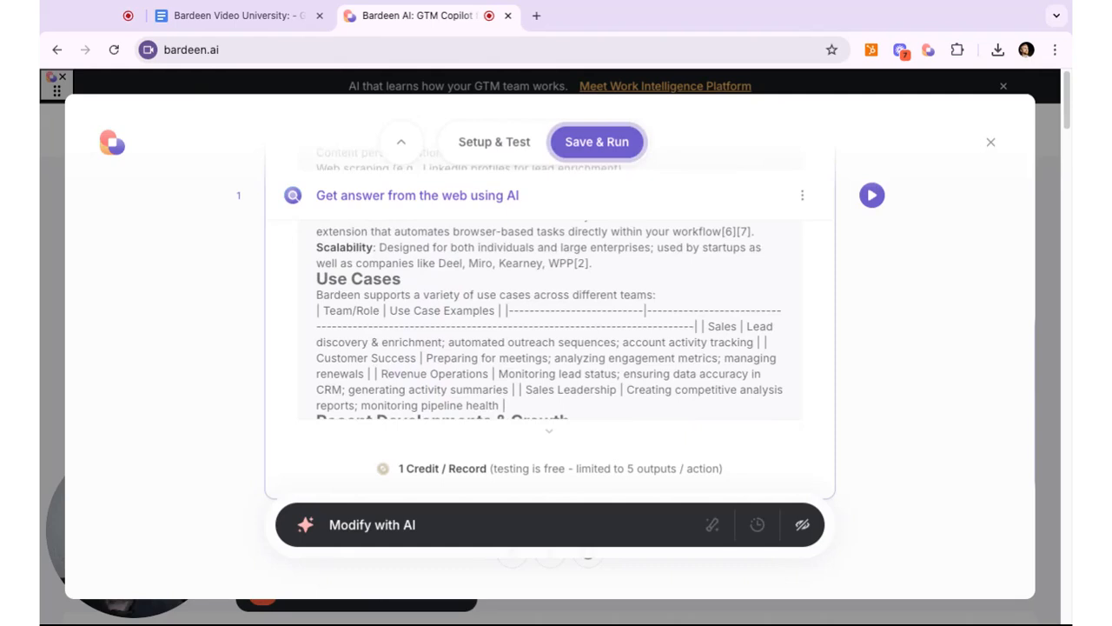
pyautogui.scroll(3, 551, 318)
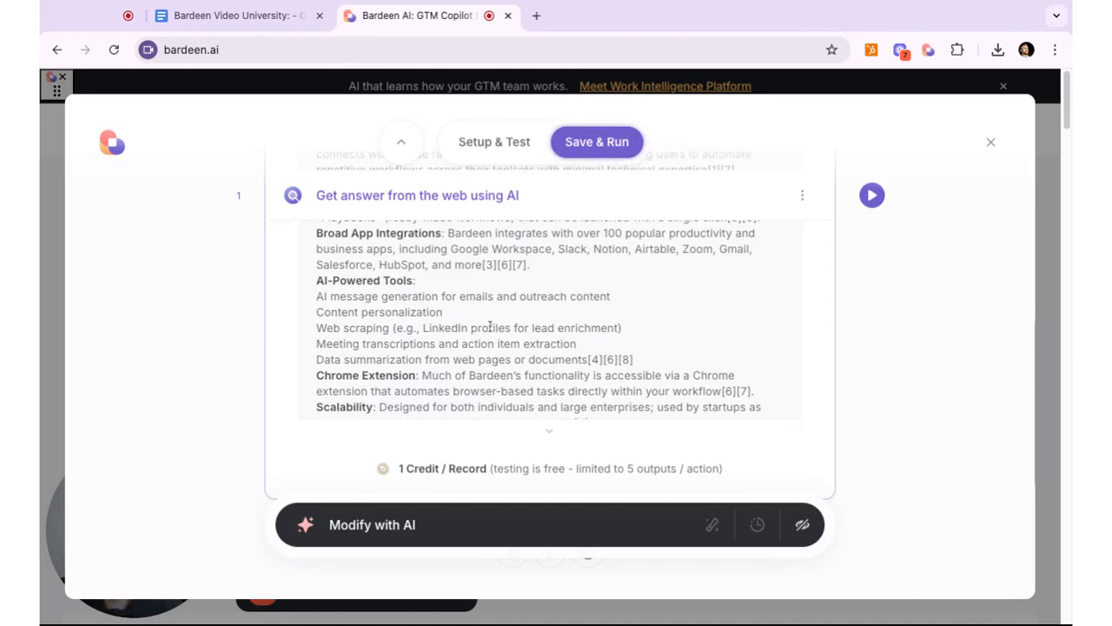
pyautogui.scroll(1, 490, 325)
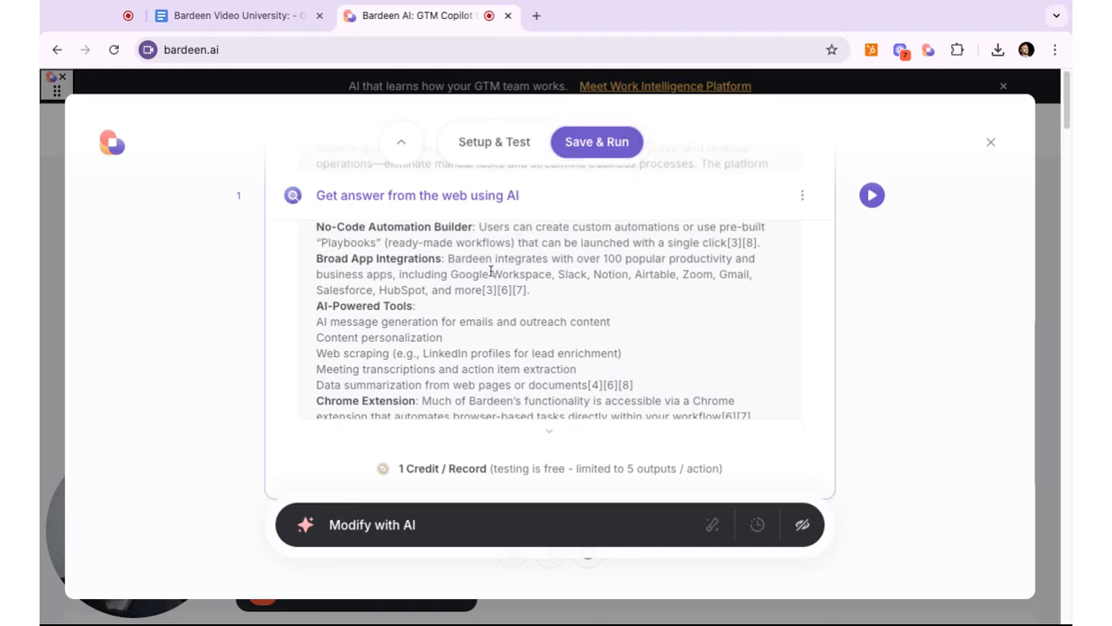